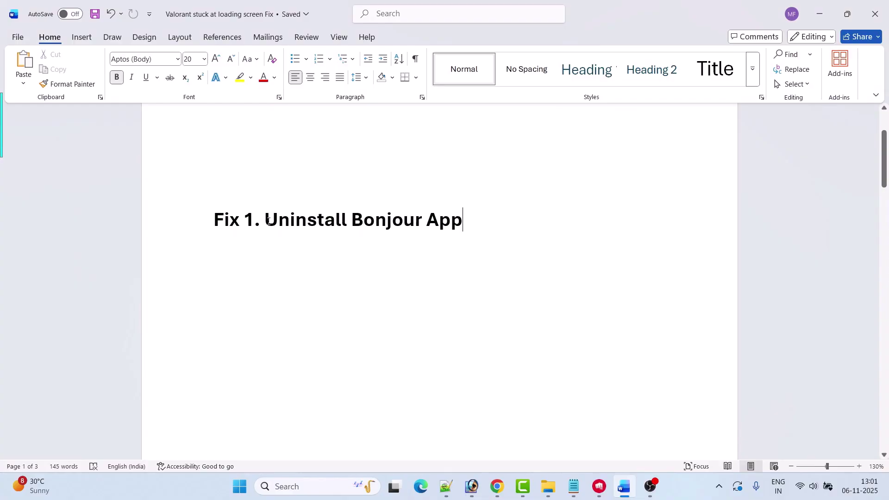
Highlight the 'Uninstall Bonjour App' heading and its 'Bonjour App' words, then deselect.
left_click_drag(267, 221, 463, 221)
key("Down")
left_click_drag(354, 221, 454, 214)
left_click(402, 295)
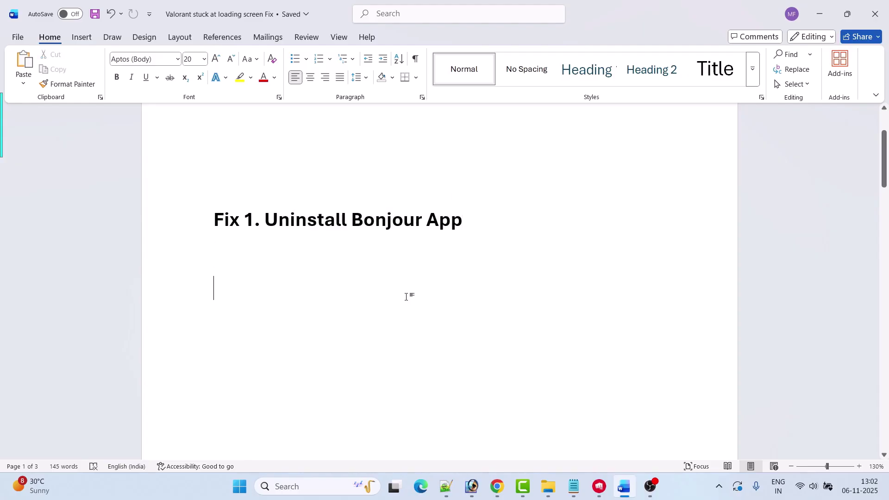
Search 'control' to open Control Panel and show the Uninstall a program list.
left_click(318, 487)
type("control")
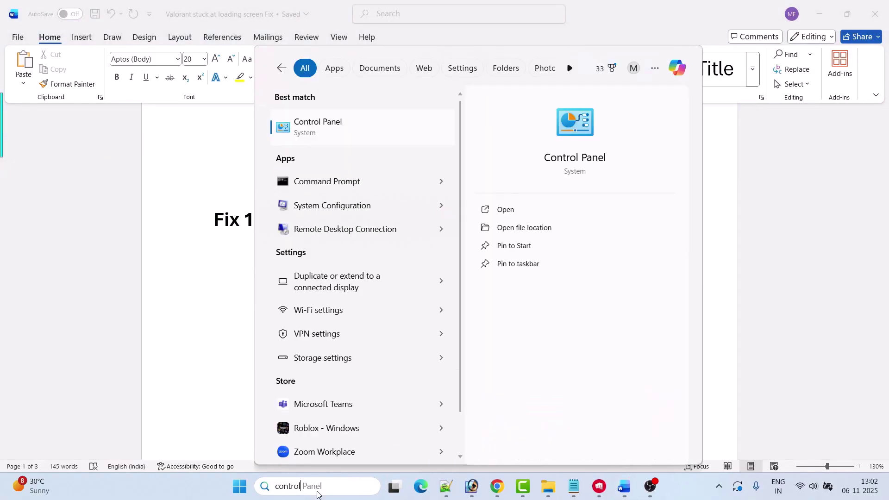
left_click(510, 213)
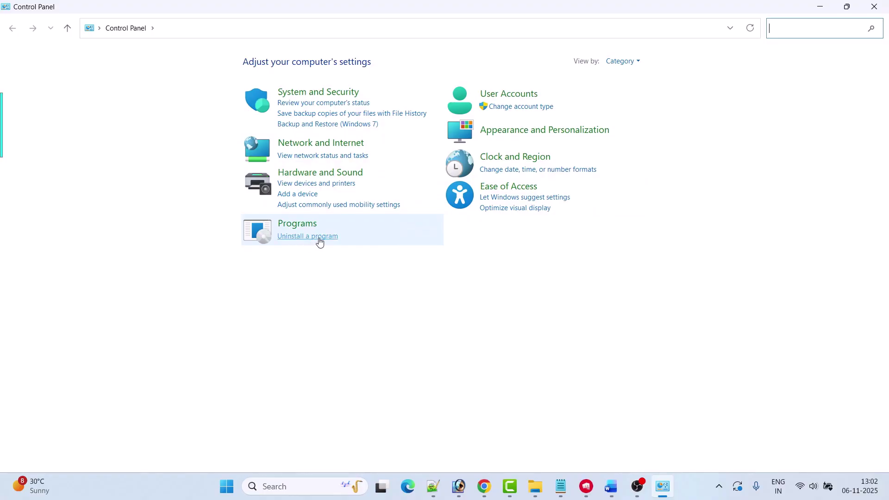
left_click(319, 238)
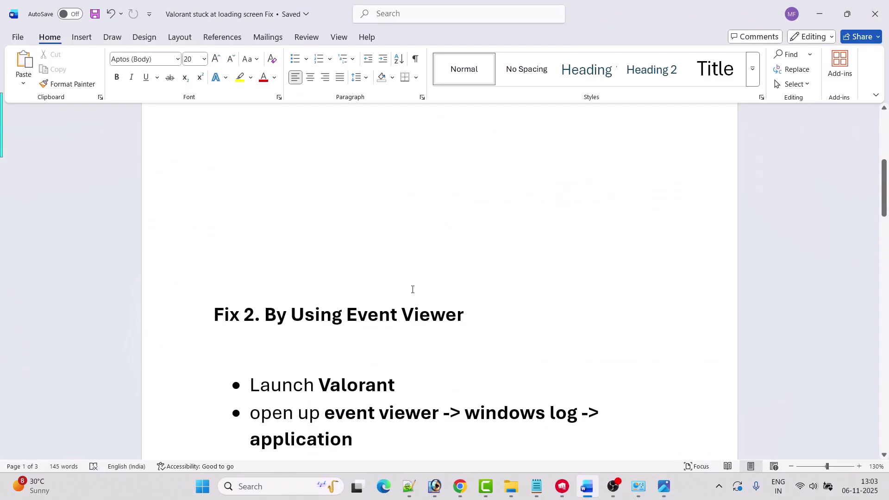
Scroll through the Fix 2 Event Viewer bullets, highlight 'Valorant', and start a Windows search.
scroll(413, 290, "down", 2)
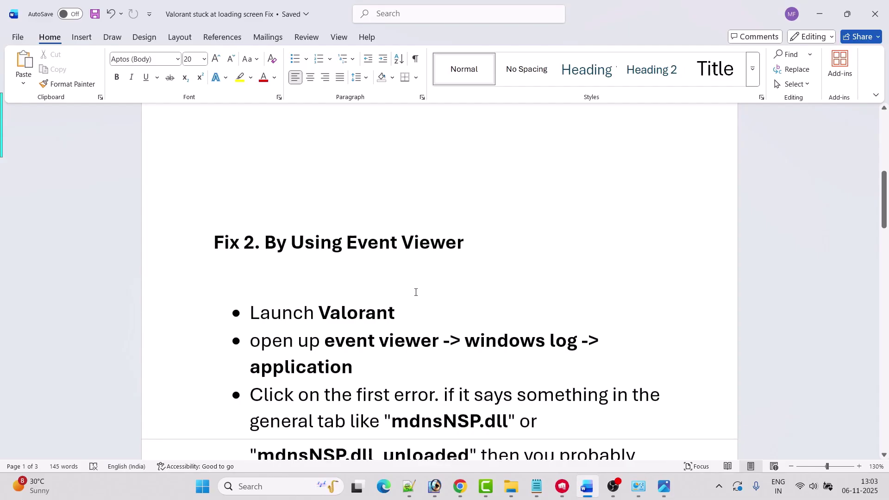
scroll(415, 292, "down", 2)
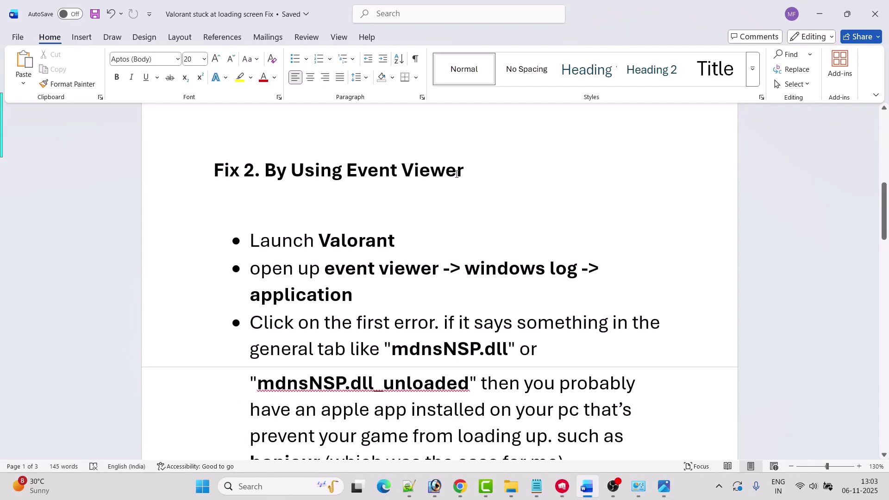
double_click(330, 237)
left_click(376, 268)
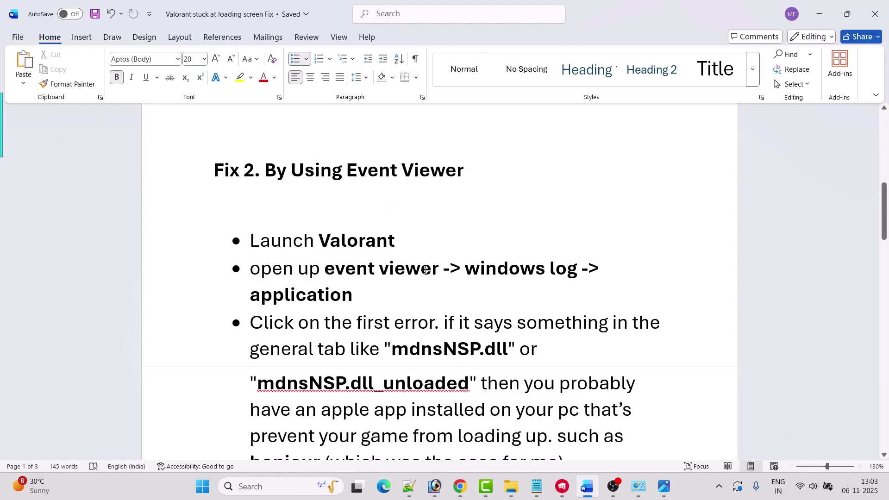
left_click(287, 492)
Launch Event Viewer from an 'event' search and open Windows Logs > Application.
type("e")
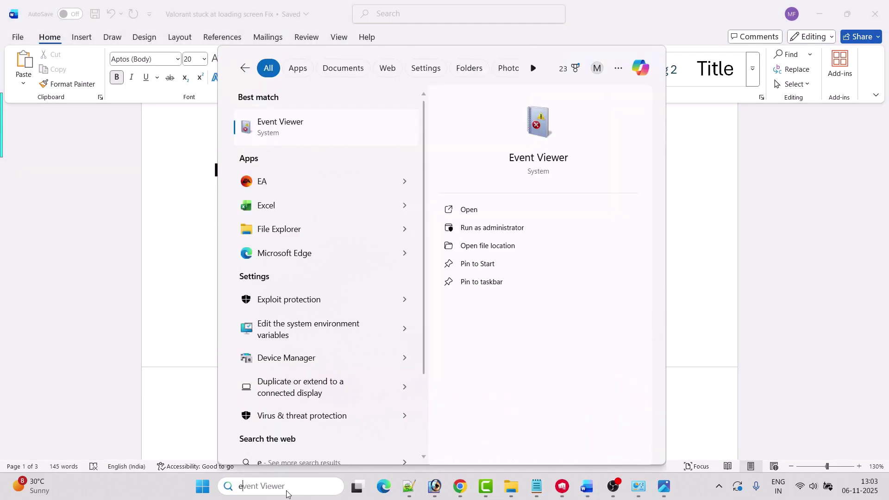
type("vent")
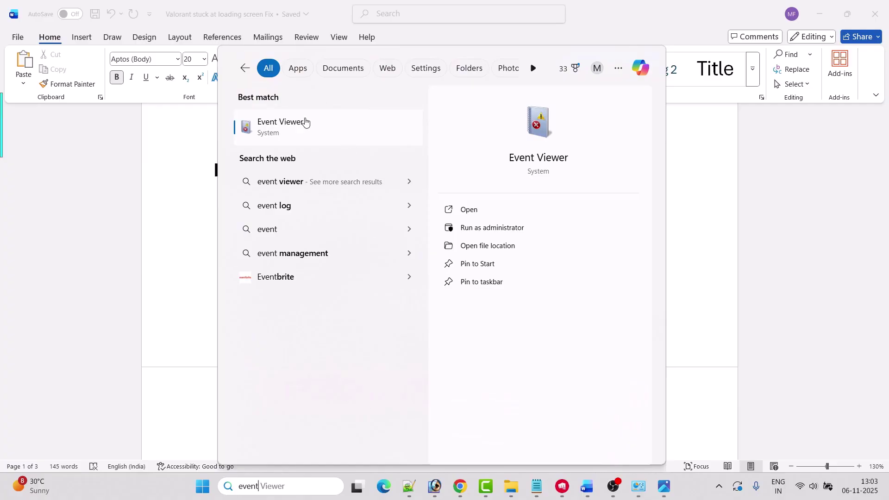
left_click(478, 212)
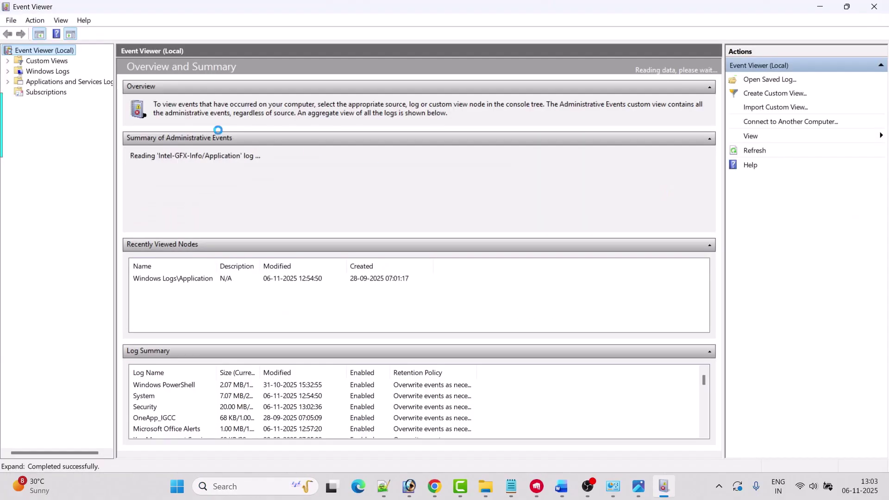
left_click(38, 73)
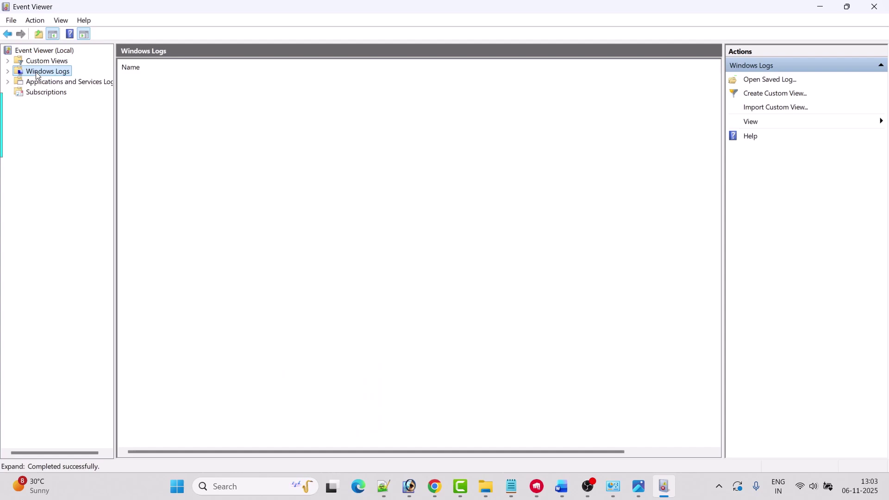
left_click(7, 71)
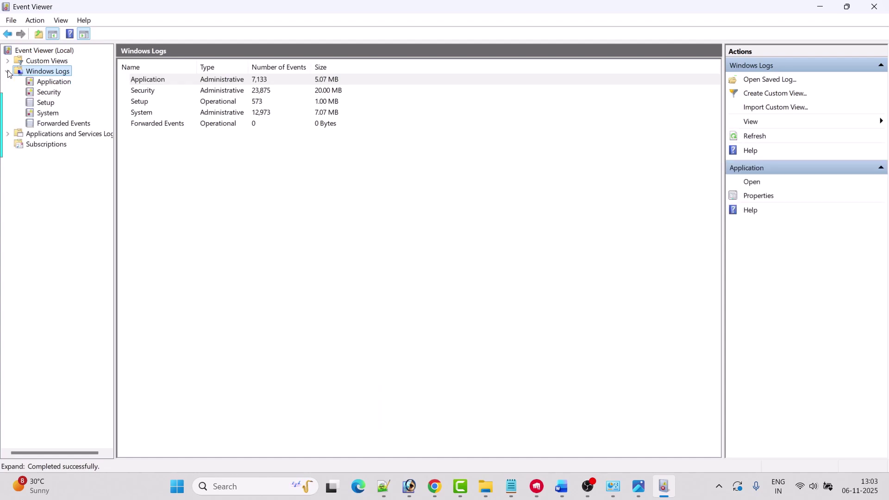
left_click(55, 83)
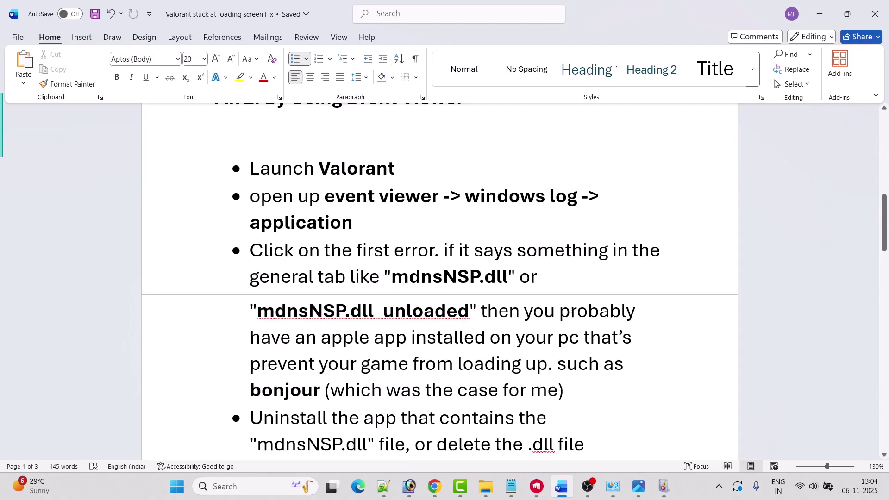
Scroll through the remaining Fix 2 bullets, highlighting the final 'game ready' bullet.
scroll(504, 285, "down", 1)
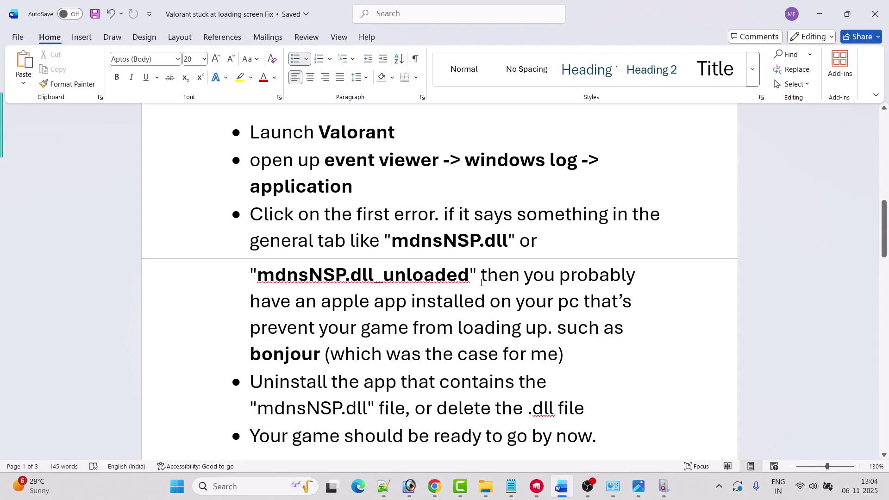
scroll(495, 274, "down", 1)
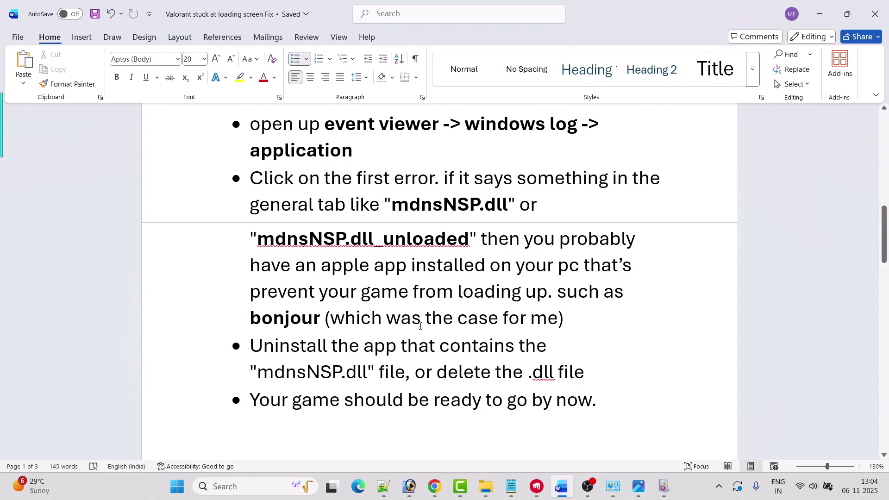
scroll(420, 326, "down", 3)
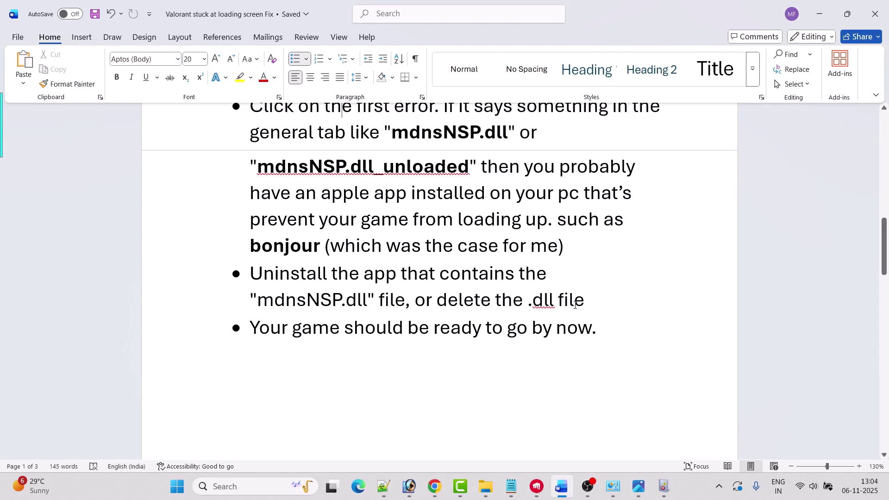
mouse_move(250, 328)
left_mouse_down()
mouse_move(575, 329)
mouse_move(250, 328)
left_mouse_up()
left_click(448, 387)
left_click(608, 353)
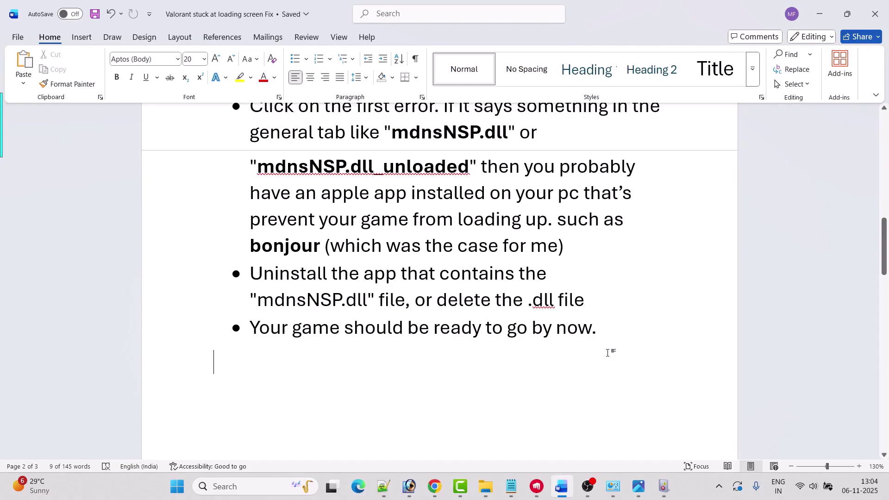
Scroll to Fix 3 and highlight its three CMD command lines.
scroll(607, 353, "down", 5)
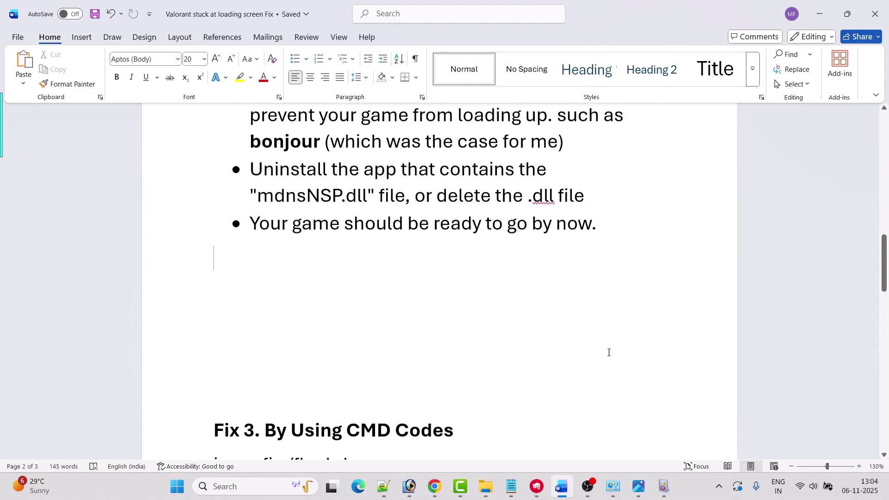
scroll(609, 352, "down", 1)
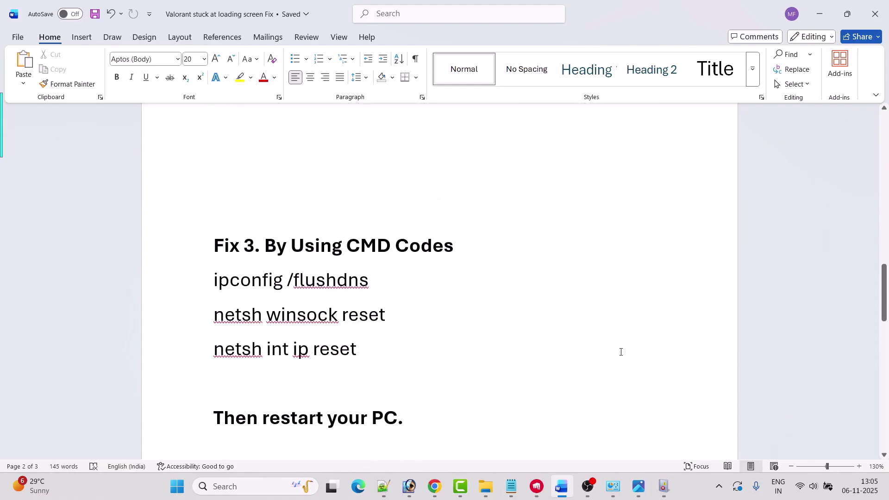
left_click_drag(214, 279, 443, 363)
left_click(444, 364)
Launch Command Prompt as administrator via a 'cmd' search and move it right.
left_click(250, 487)
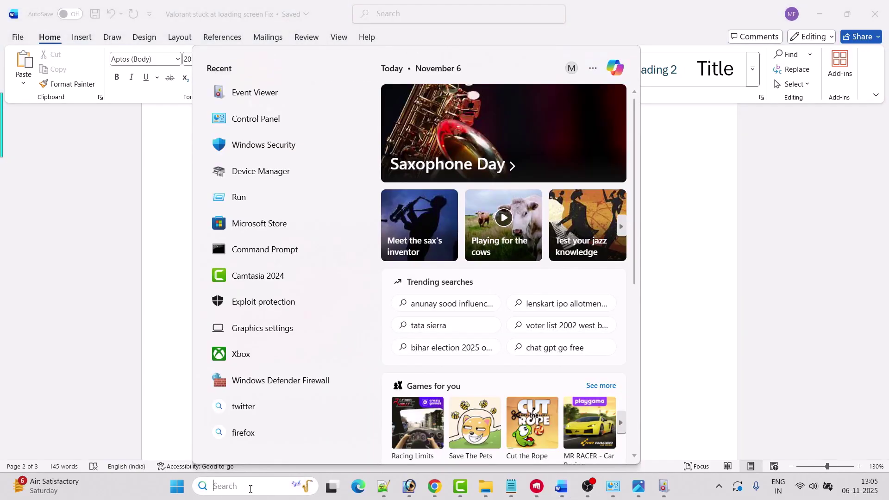
type("cmd")
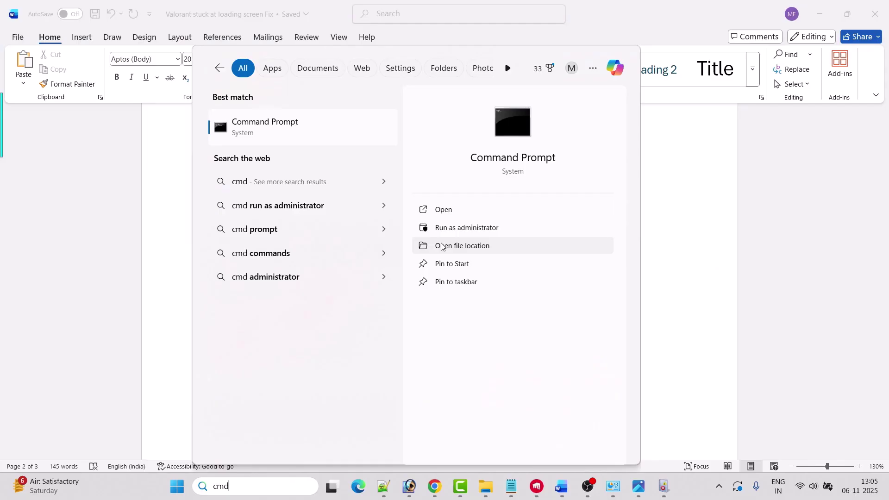
left_click(497, 232)
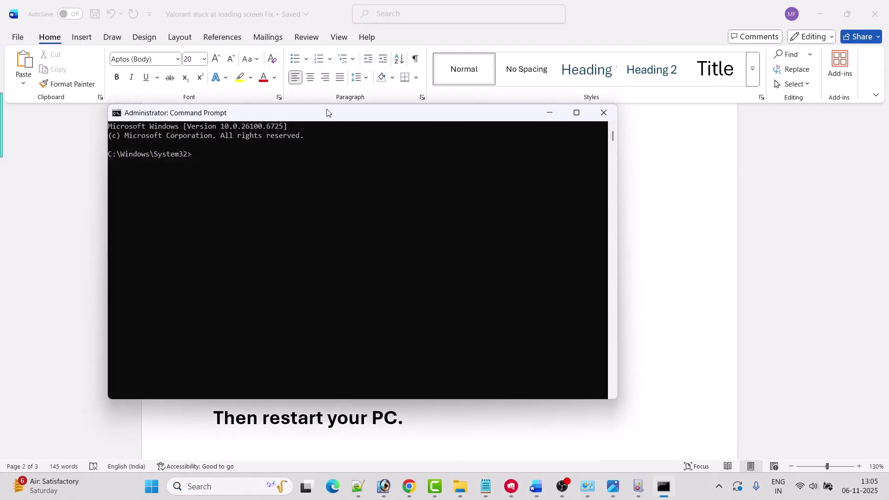
left_click_drag(328, 111, 419, 123)
Copy 'ipconfig /flushdns' from Word and run it in Command Prompt.
key("alt+Tab")
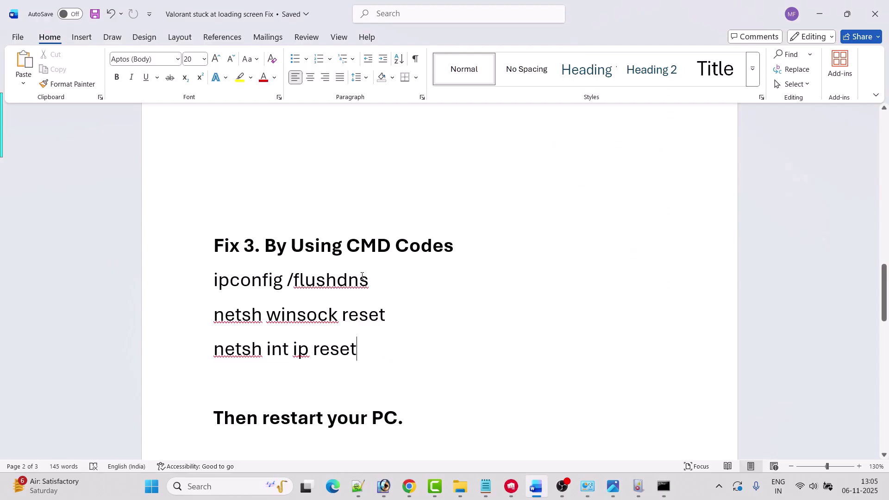
left_click_drag(370, 280, 214, 280)
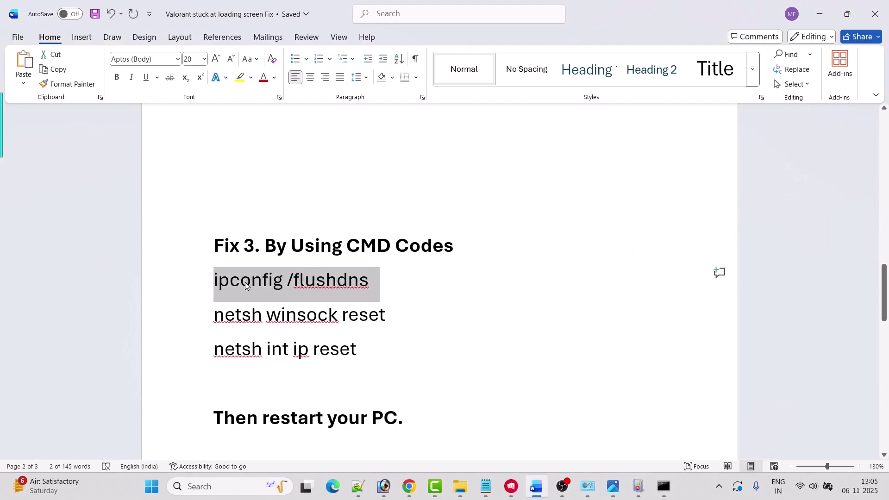
key("alt+Tab")
type("ipconfig /flushdns")
key("Return")
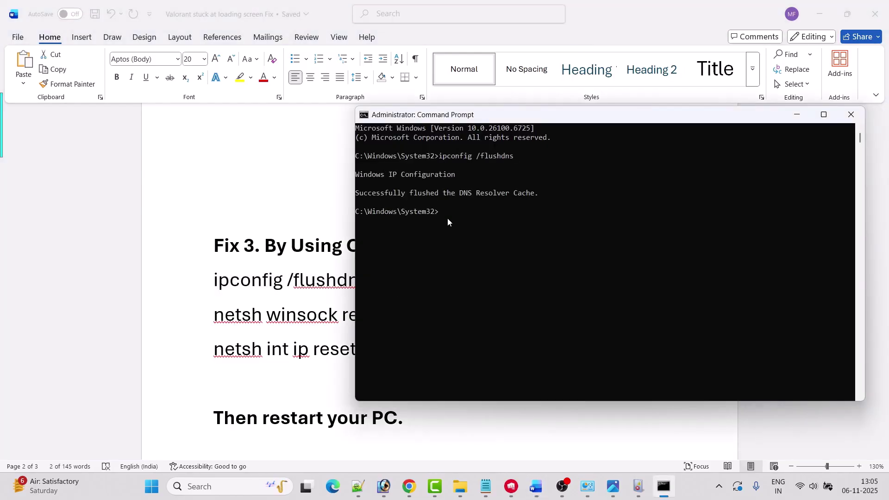
Copy and run 'netsh winsock reset' and 'netsh int ip reset' in Command Prompt.
key("alt+Tab")
triple_click(294, 332)
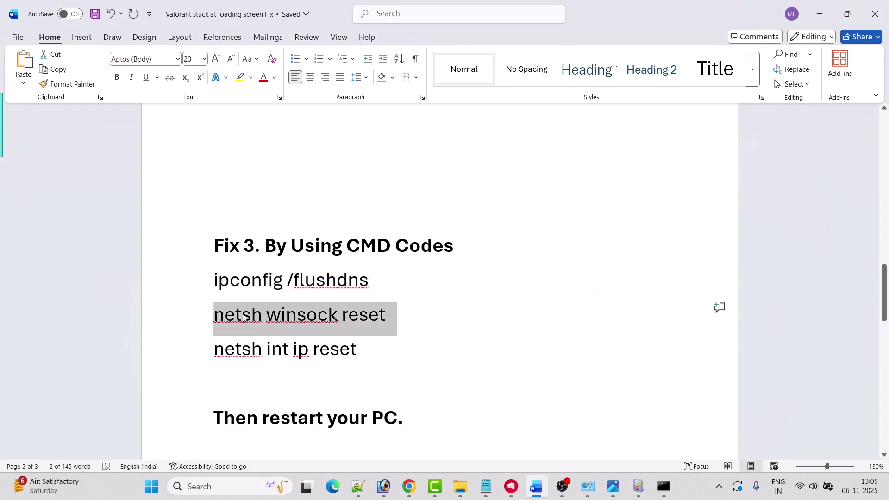
key("alt+Tab")
type("netsh winsock reset")
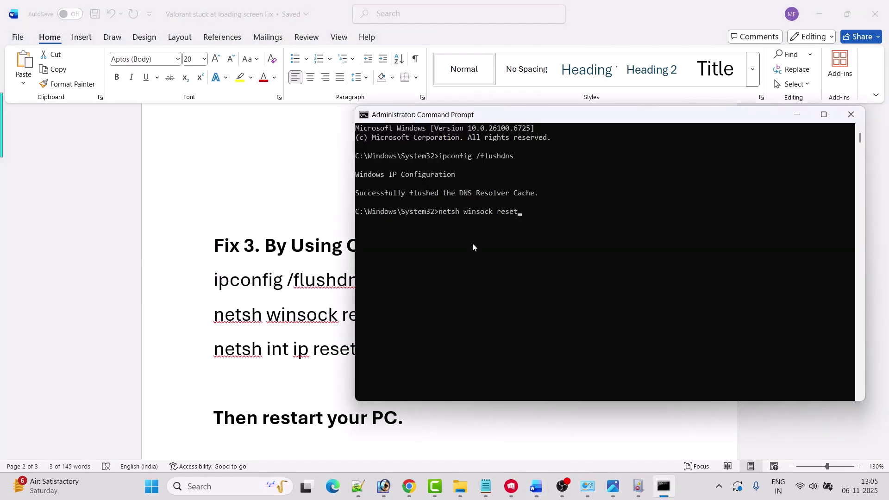
key("Return")
key("alt+Tab")
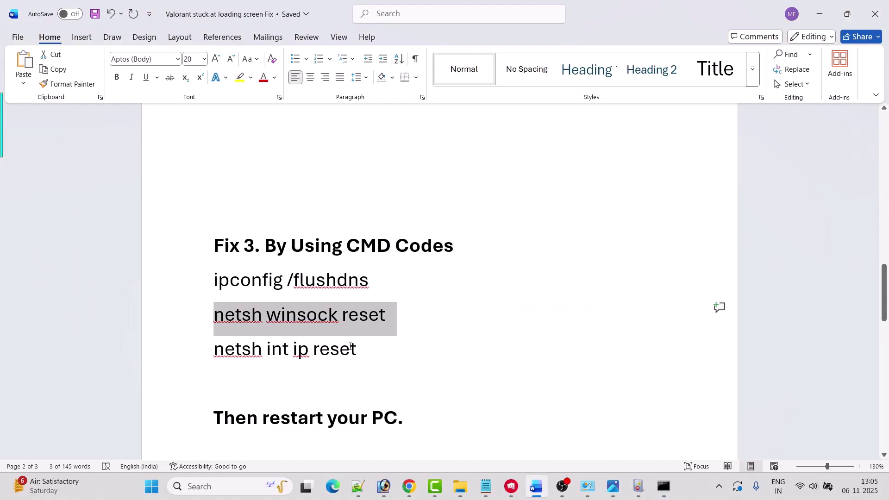
triple_click(351, 347)
key("alt+Tab")
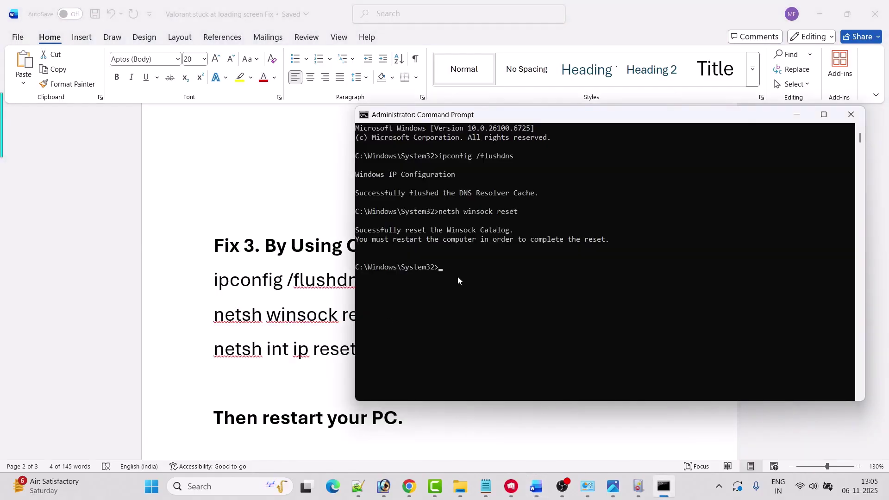
type("netsh int ip reset")
key("Return")
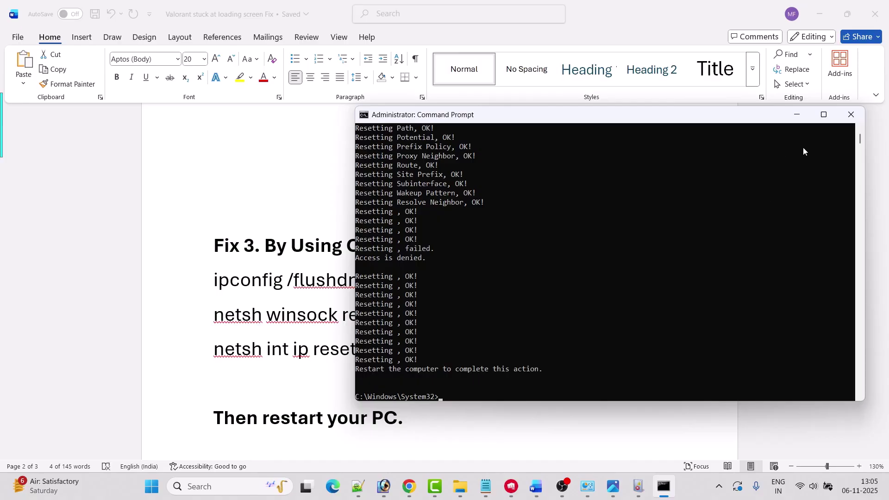
Close Command Prompt, view the Start menu's Restart option, then dismiss it.
left_click(851, 115)
key("super")
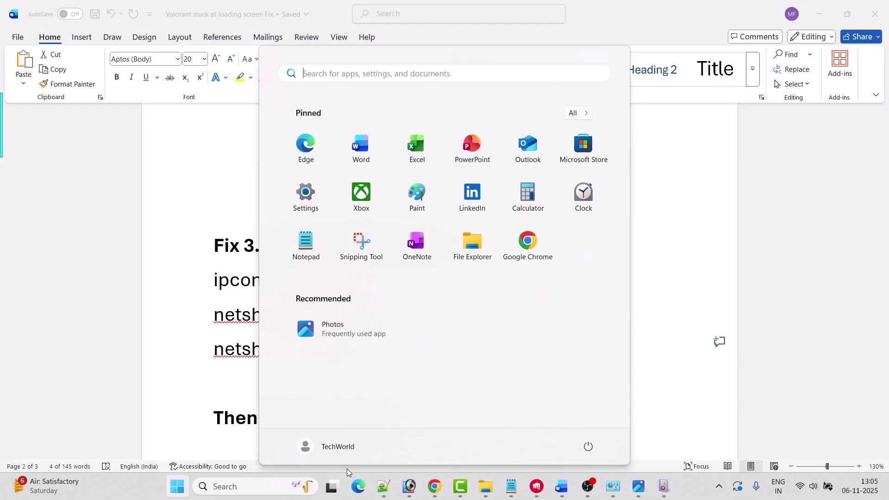
left_click(588, 446)
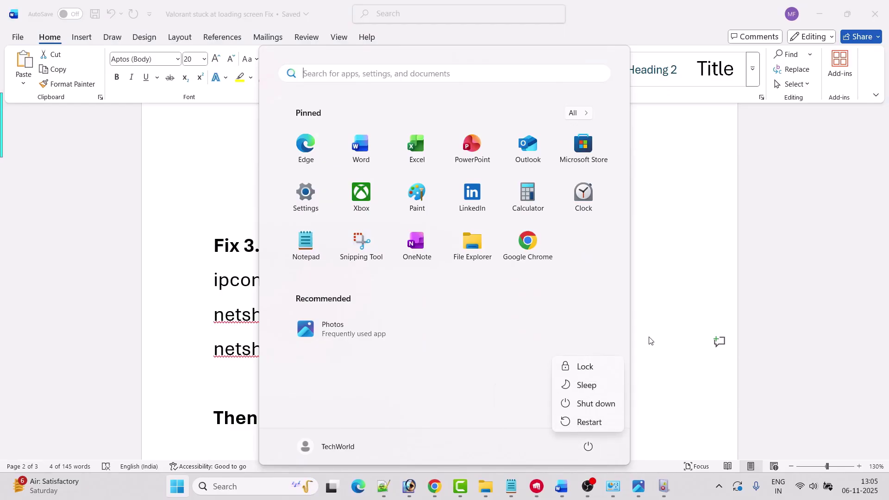
key("Escape")
key("Escape")
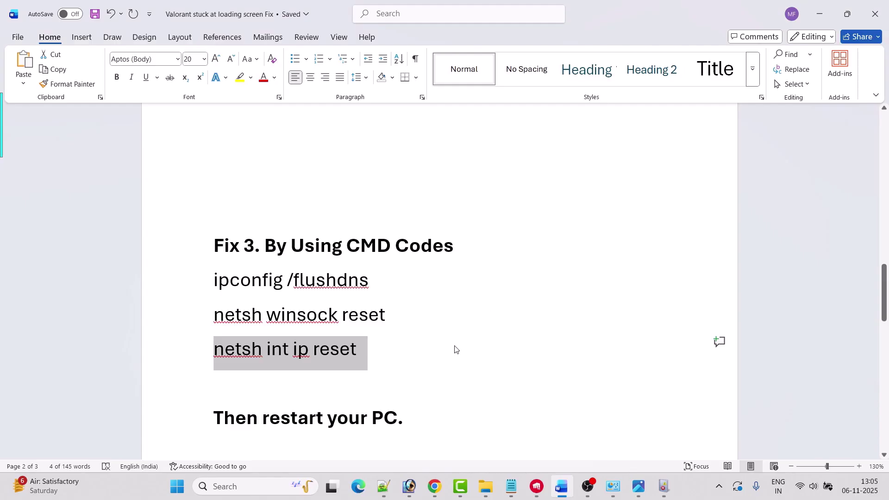
Scroll down to Fix 4 and highlight its heading.
scroll(403, 335, "down", 6)
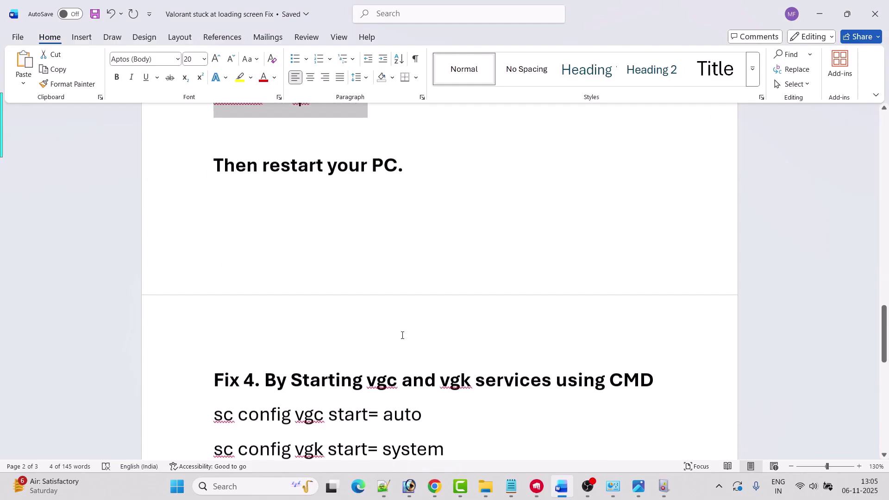
scroll(403, 335, "down", 2)
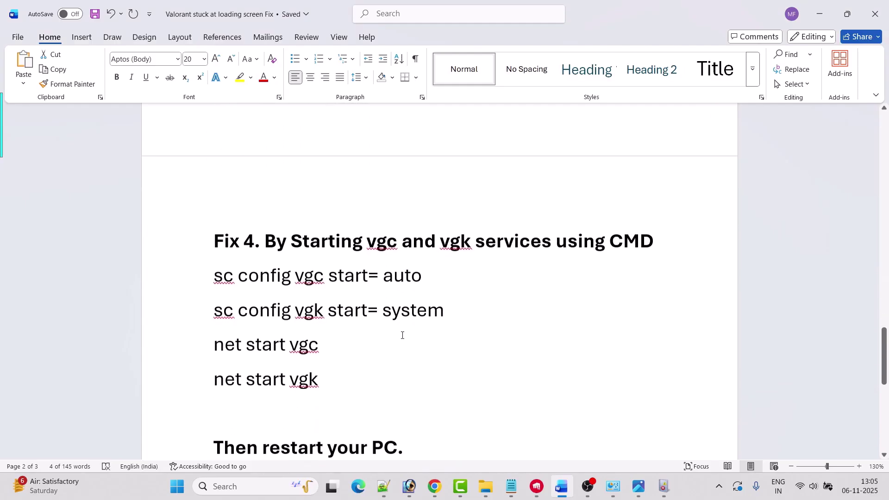
left_click(378, 269)
left_click_drag(281, 236, 654, 234)
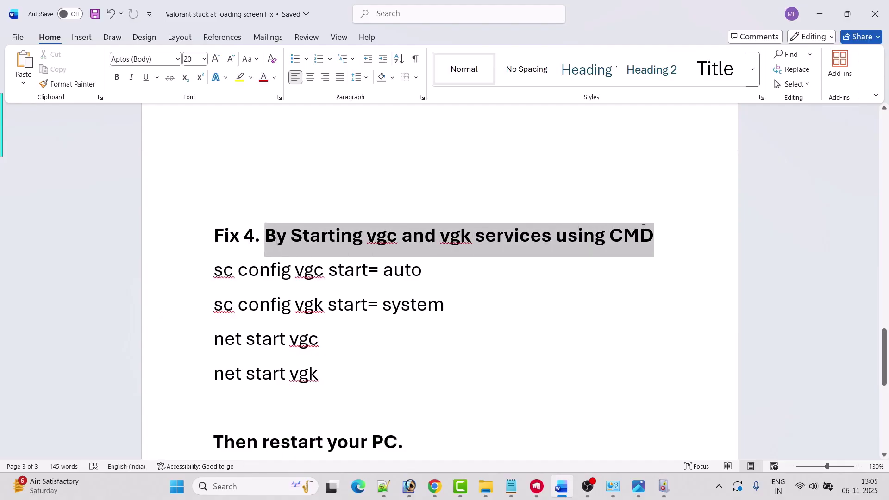
left_click(460, 297)
Launch Command Prompt as administrator from a 'cmd' search and reposition it.
left_click(235, 492)
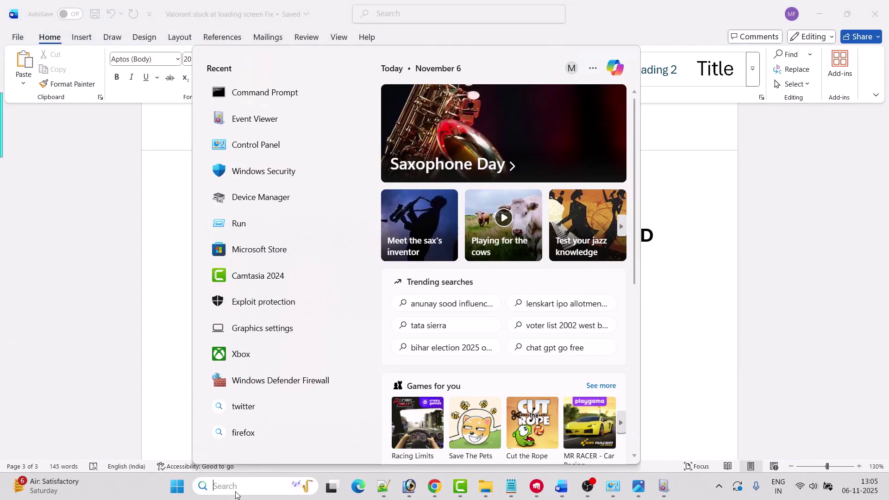
type("cmd")
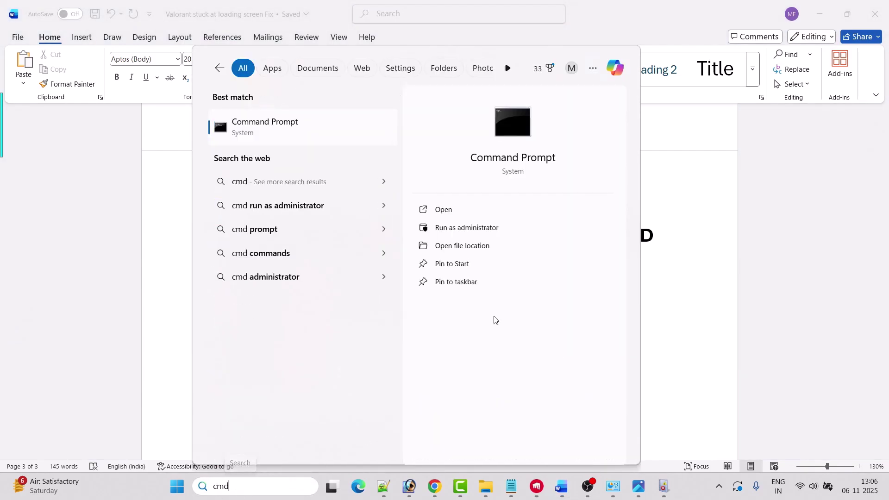
left_click(503, 231)
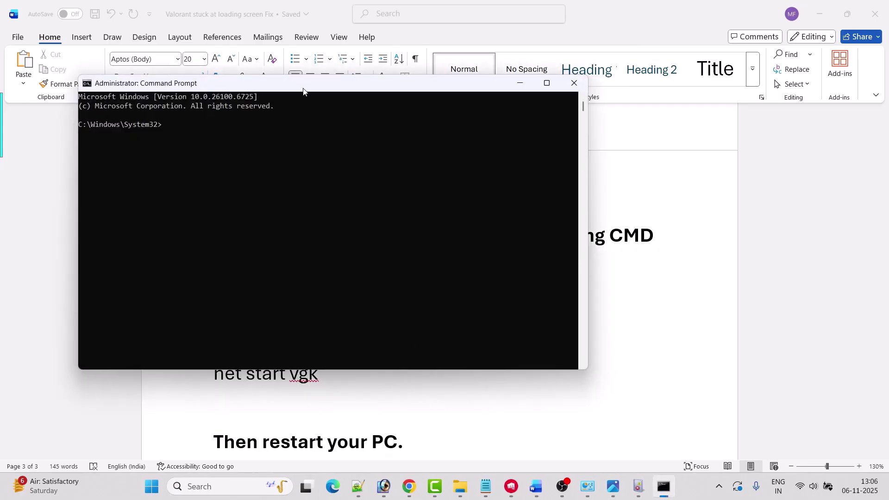
left_click_drag(303, 92, 459, 107)
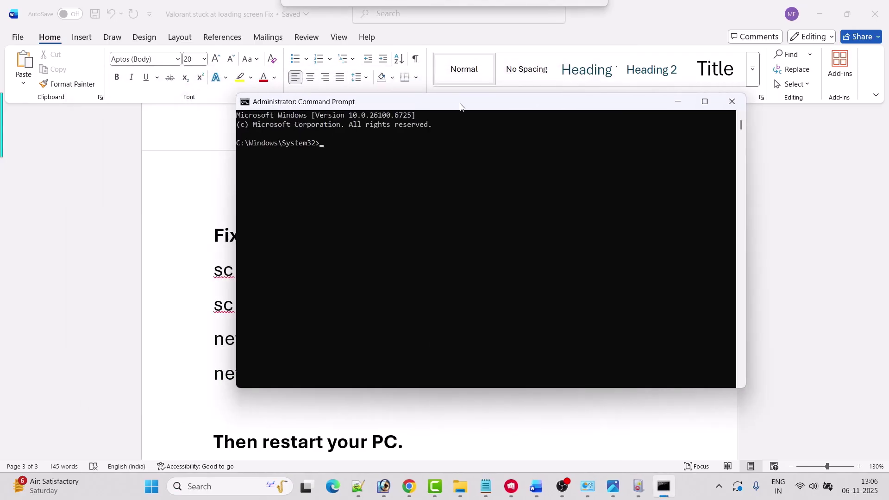
Copy 'sc config vgc start= auto' from Word and run it in Command Prompt.
left_click(148, 334)
scroll(235, 320, "down", 1)
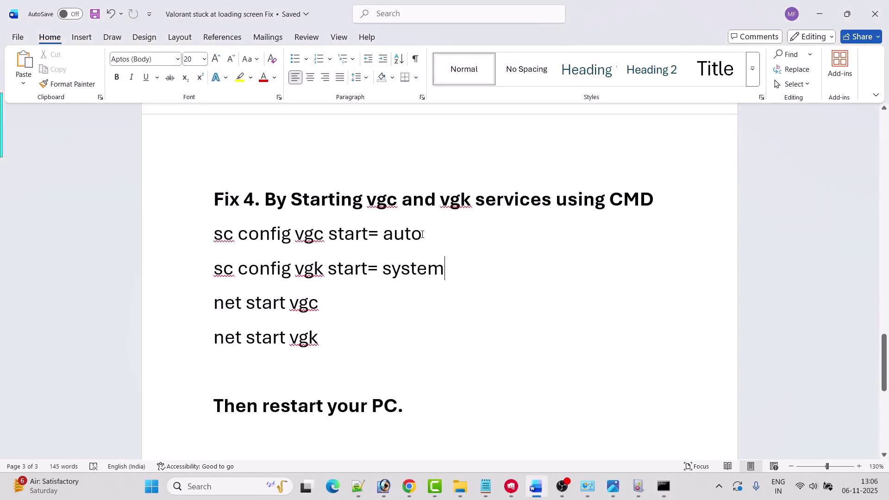
left_click_drag(422, 234, 213, 233)
key("alt+Tab")
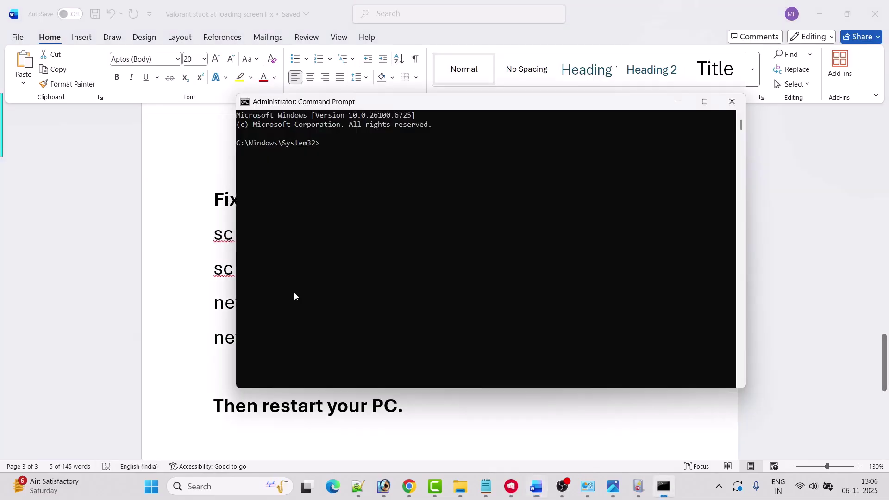
type("sc config vgc start= auto")
key("Return")
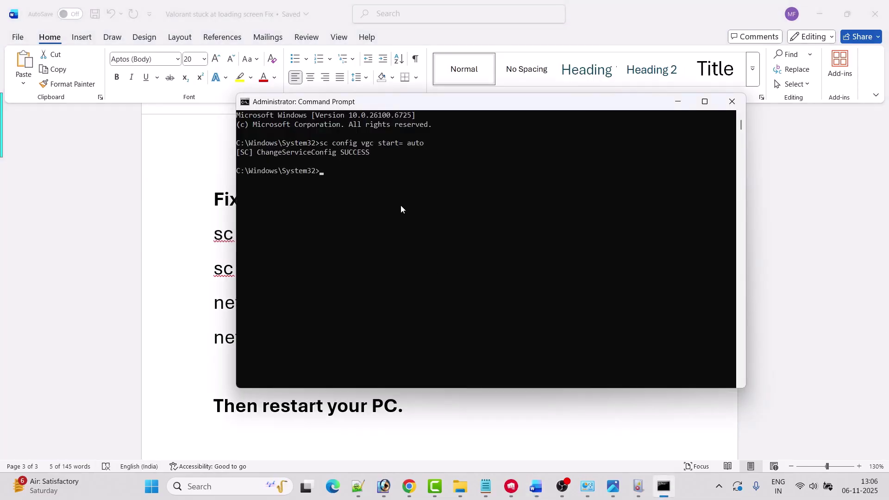
Copy and run 'sc config vgk start= system' in Command Prompt.
key("alt+Tab")
left_click_drag(454, 269, 215, 269)
key("alt+Tab")
type("sc config vgk start= system")
key("Return")
Copy and run 'net start vgc' to start the vgc service.
key("alt+Tab")
left_click_drag(324, 303, 215, 304)
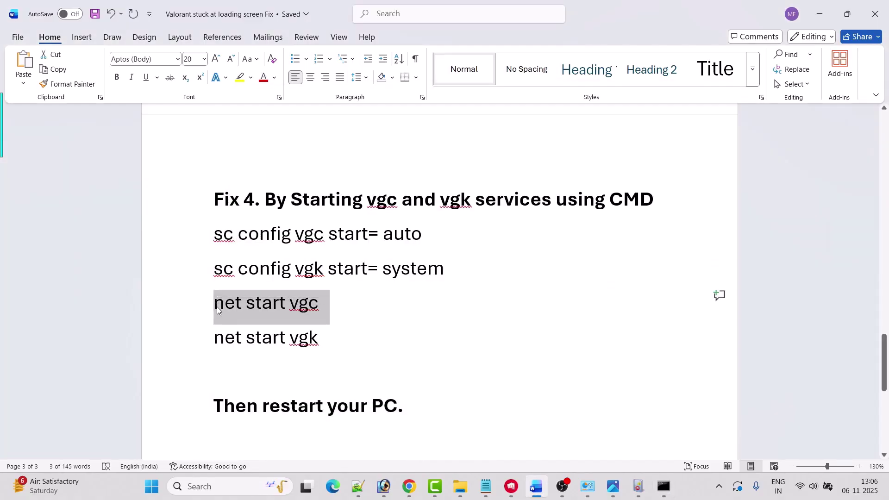
key("alt+Tab")
type("net start vgc")
key("Return")
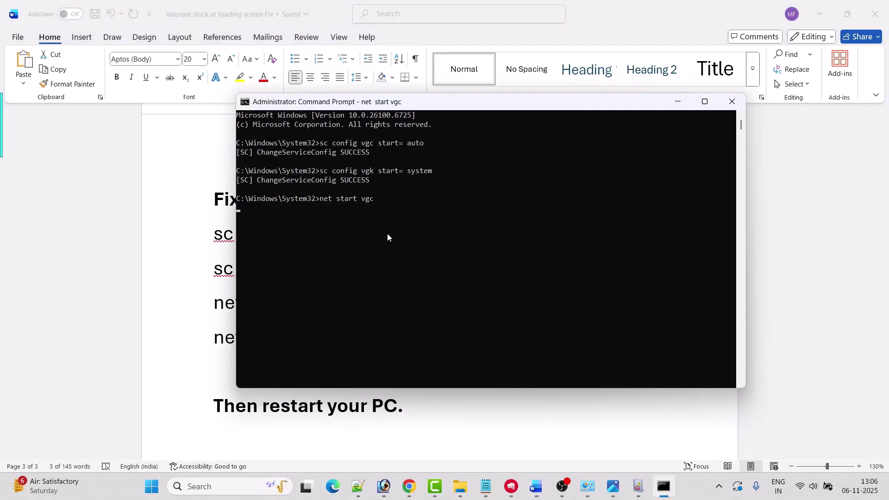
Copy and run 'net start vgk', then highlight the 'Then restart your PC.' line.
key("alt+Tab")
left_click_drag(326, 338, 194, 348)
key("ctrl+c")
key("alt+Tab")
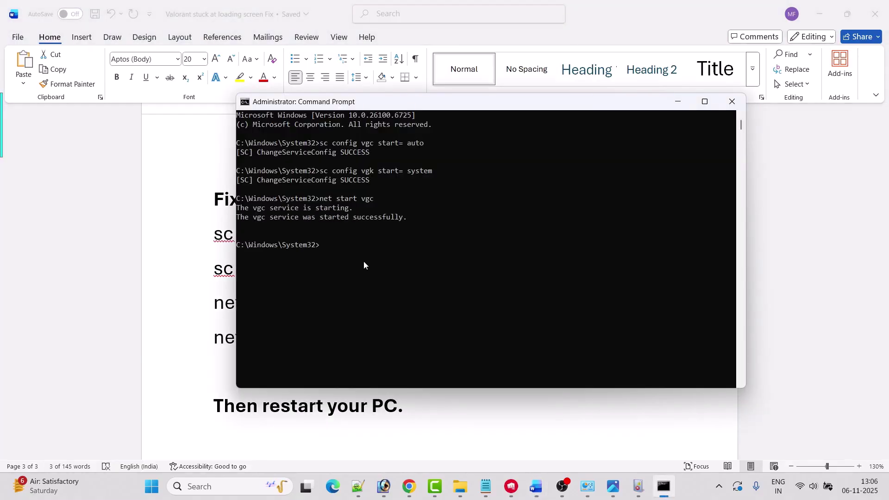
key("ctrl+v")
key("Return")
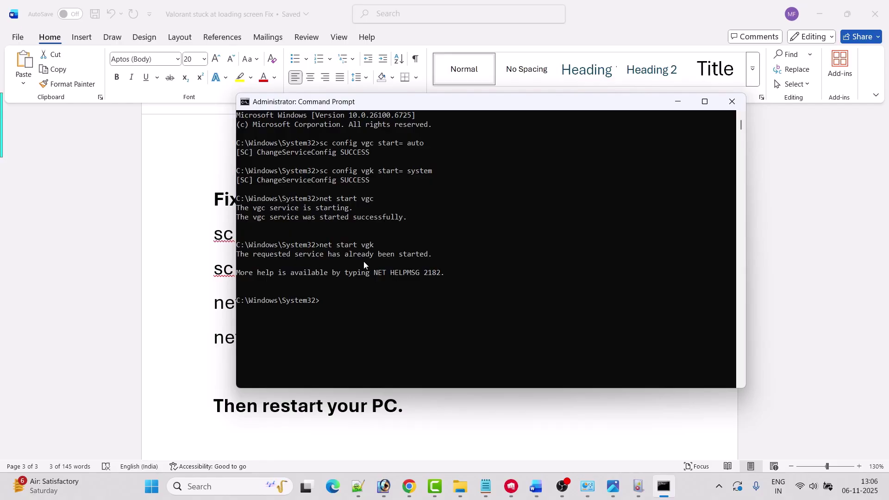
key("alt+Tab")
left_click_drag(227, 411, 403, 407)
key("alt+Tab")
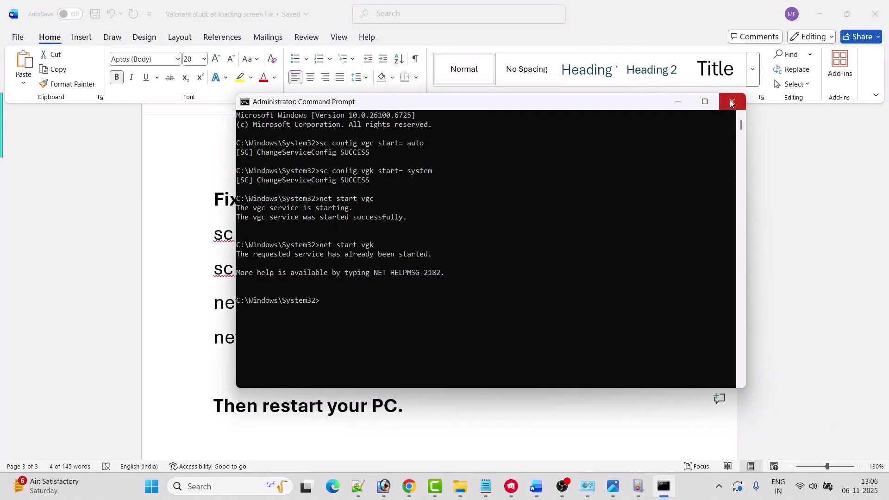
Close Command Prompt and bring up the Start menu's power options for Restart.
left_click(731, 102)
left_click(178, 488)
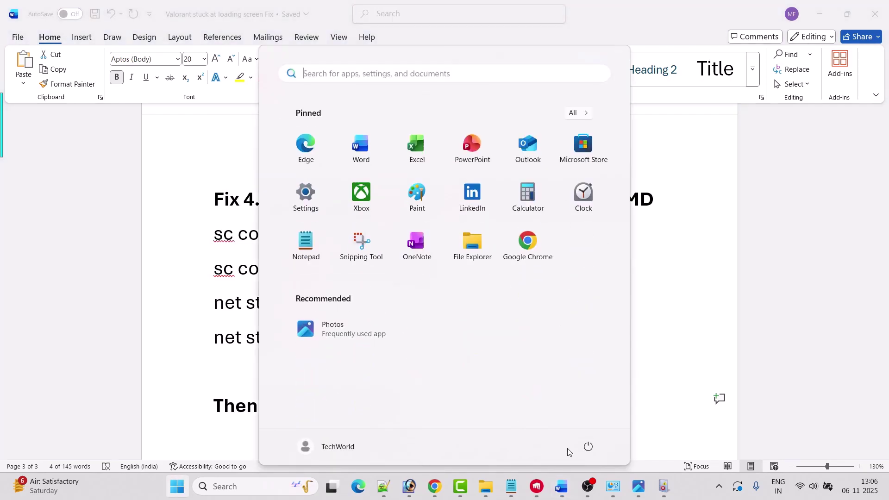
left_click(588, 447)
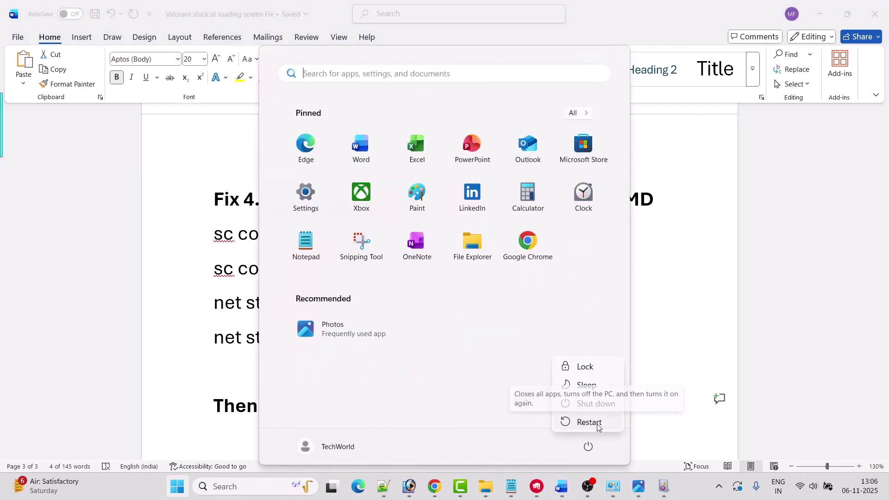
left_click(675, 338)
left_click(674, 337)
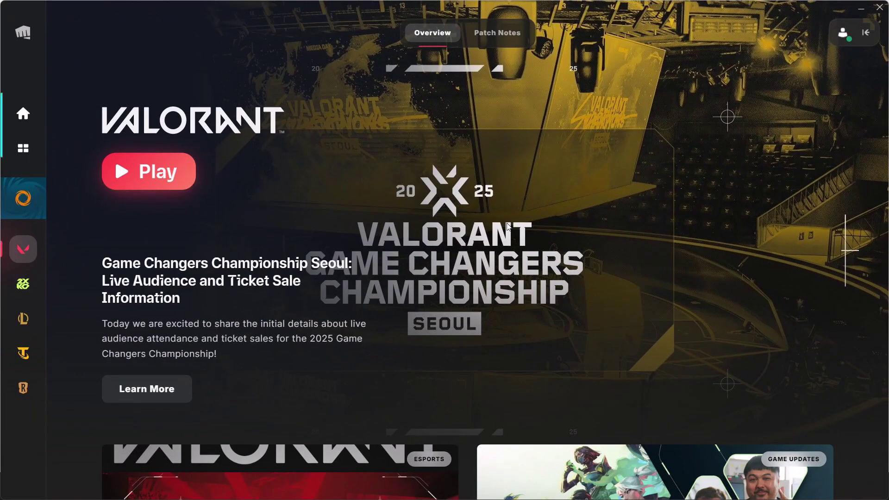
Switch to the Patch Notes tab showing VALORANT Patch Notes 11.09.
left_click(497, 33)
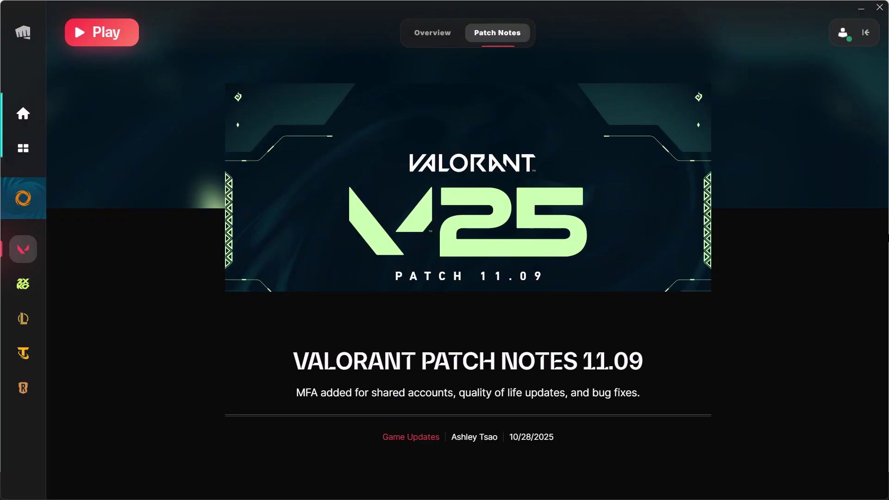